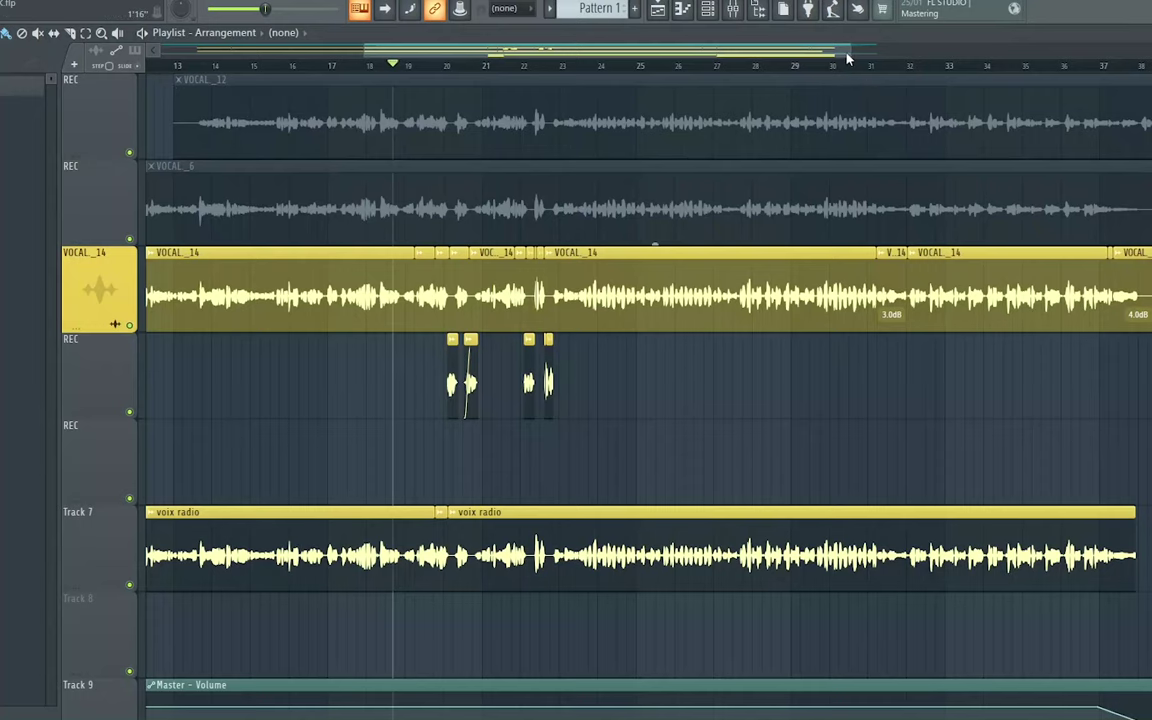
- Play the vocal arrangement from just before bar 19 to past bar 23, covering all the short delay clips
left_click_drag(848, 45, 647, 52)
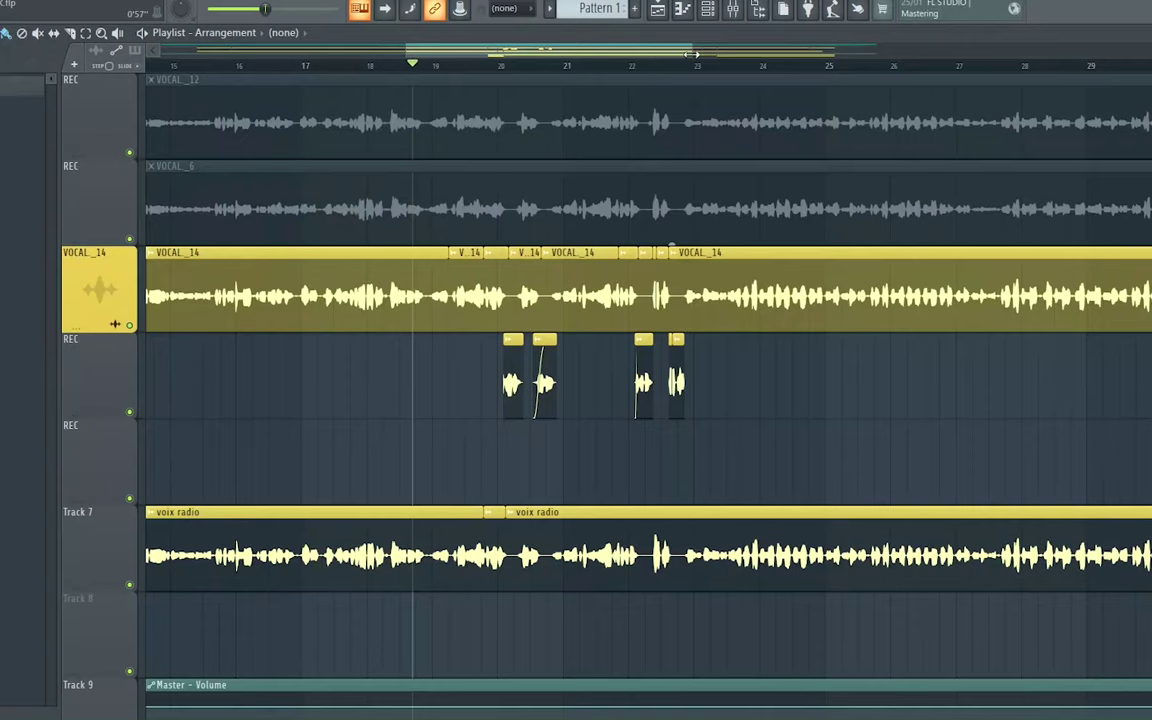
left_click_drag(693, 53, 622, 47)
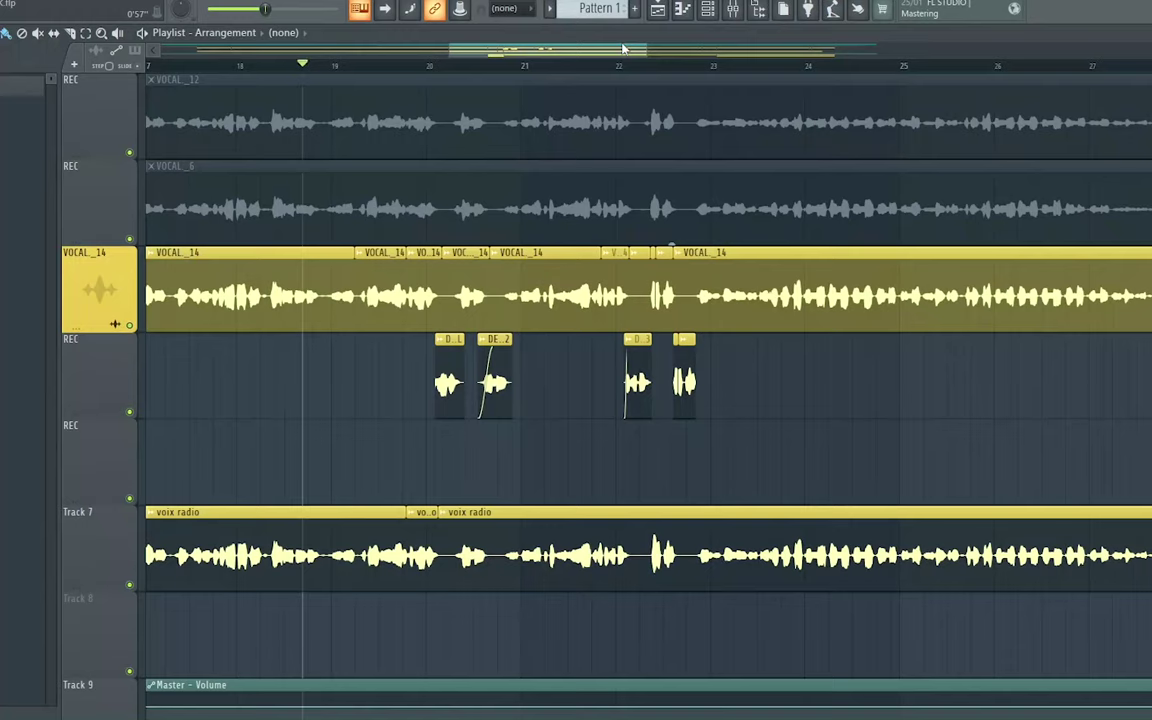
key("space")
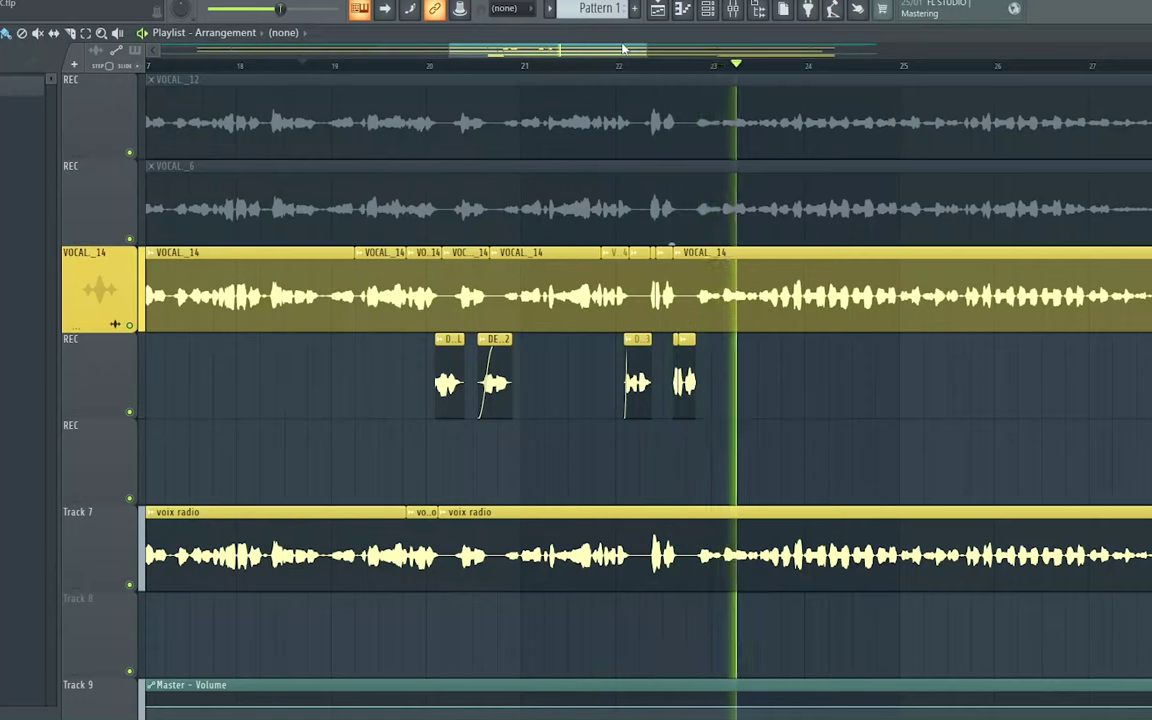
key("space")
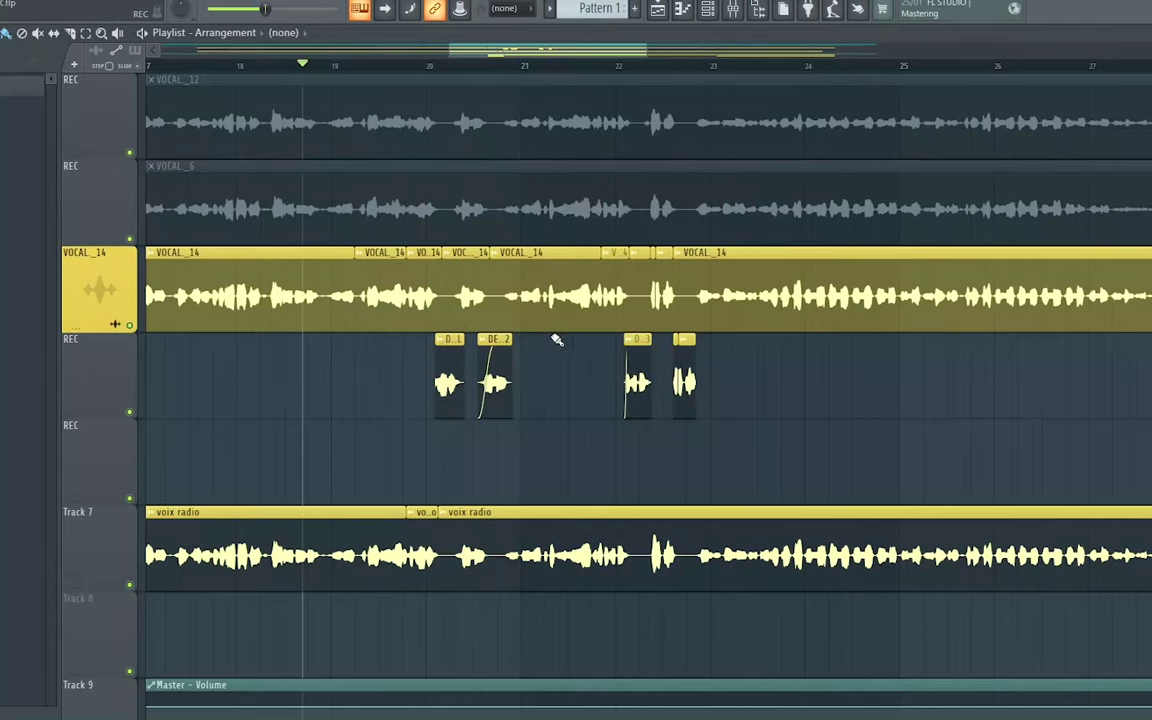
- Play the passage from just before bar 20 to hear the DELAY VOCAL clips against VOCAL_14
scroll(535, 70, "up", 2)
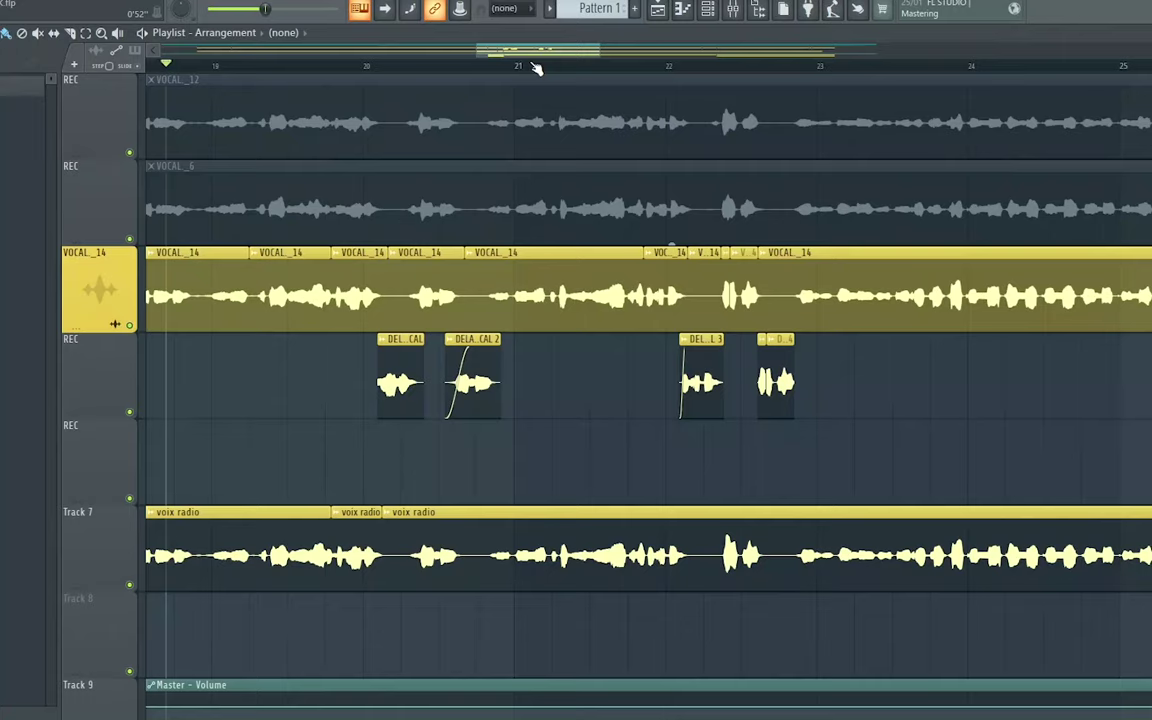
left_click_drag(600, 51, 552, 55)
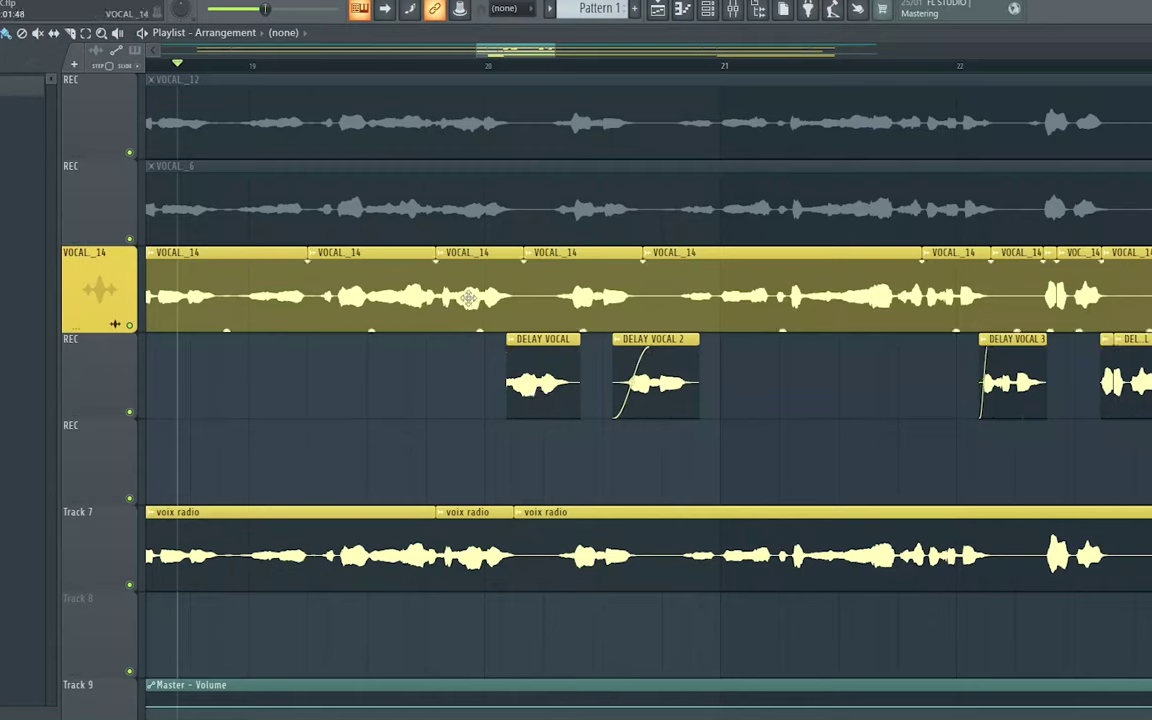
left_click(427, 68)
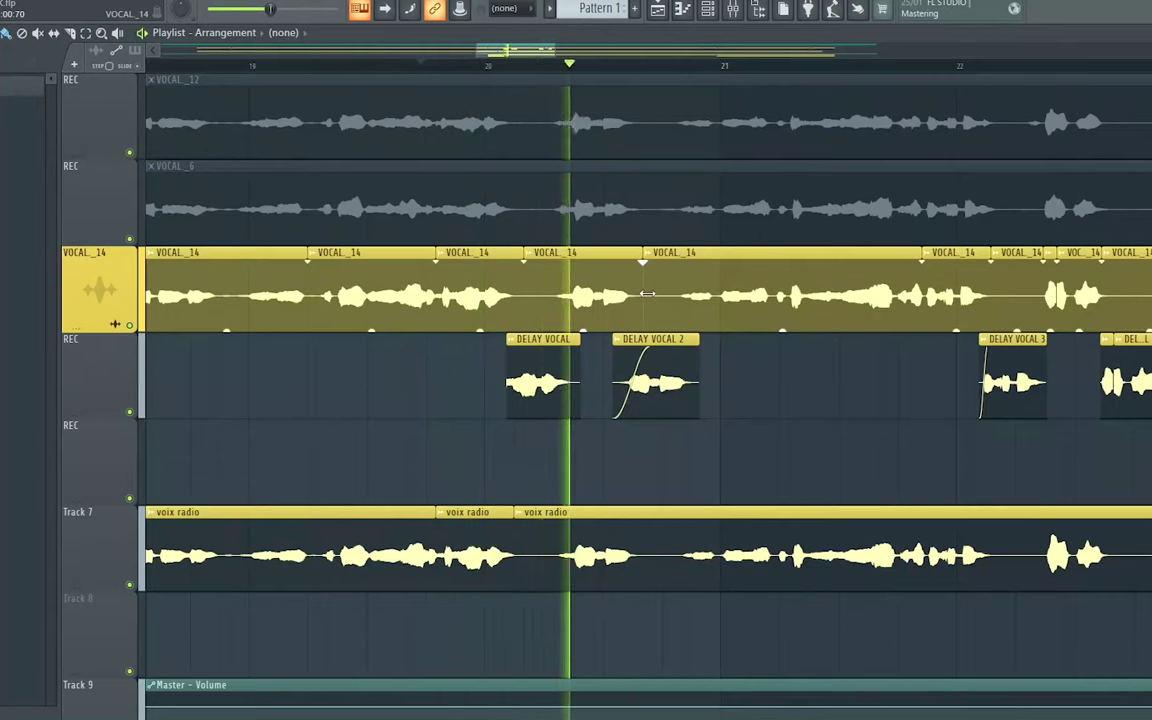
key("space")
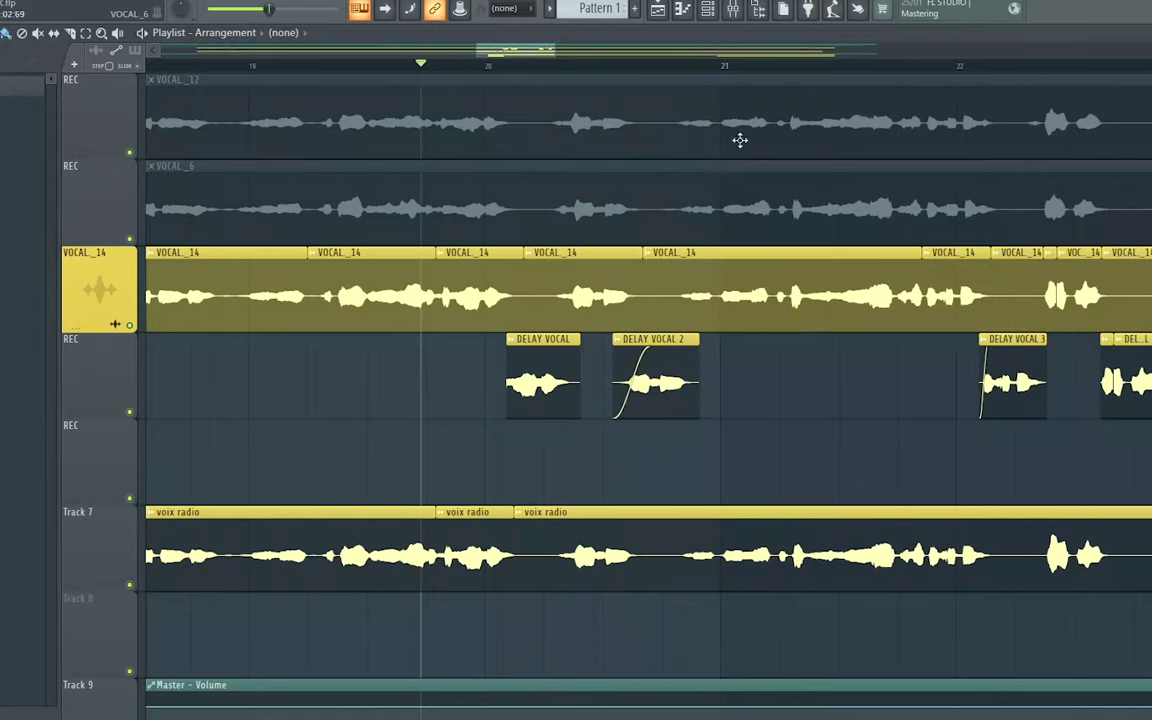
- Show the mixer and examine Doubler2 Stereo, SoundShifter Pitch Stereo and Fruity Delay 3 on Insert 19
left_click(733, 9)
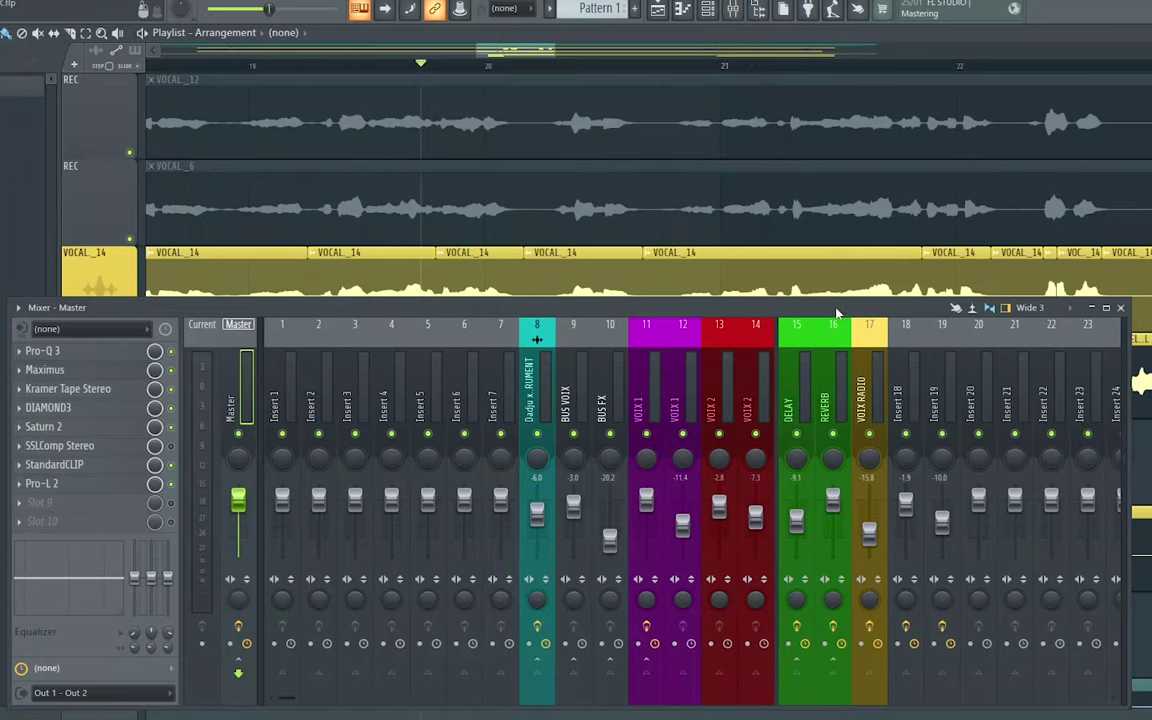
left_click_drag(760, 307, 645, 307)
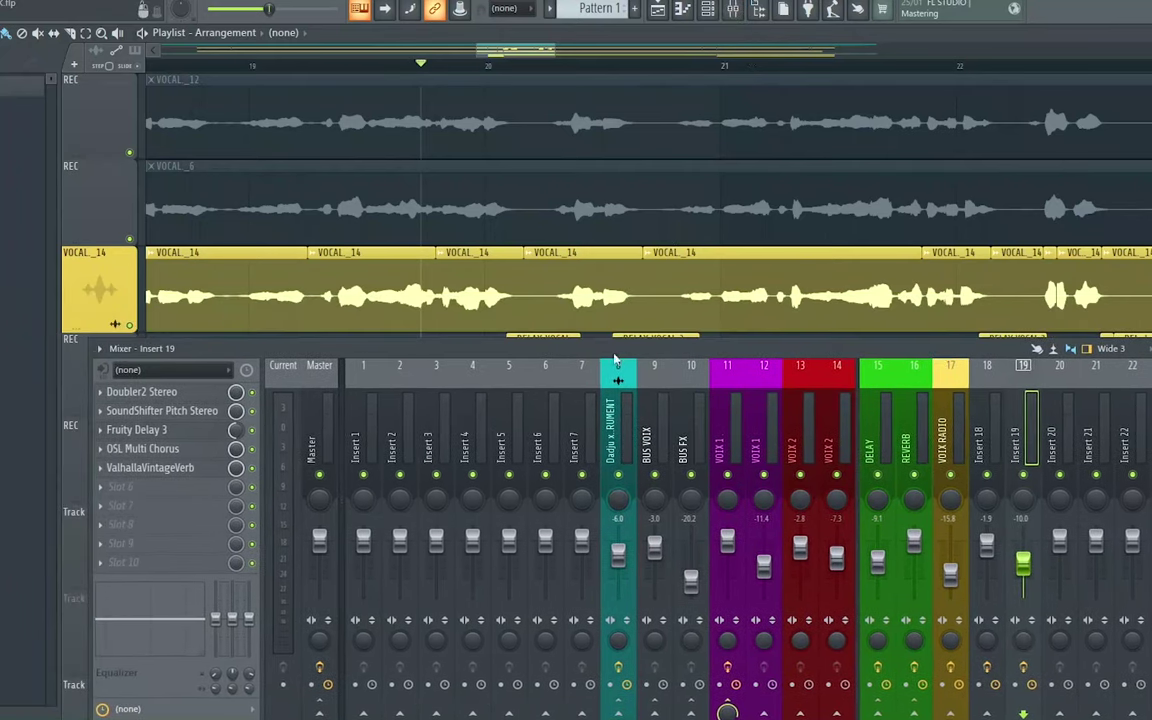
left_click(150, 393)
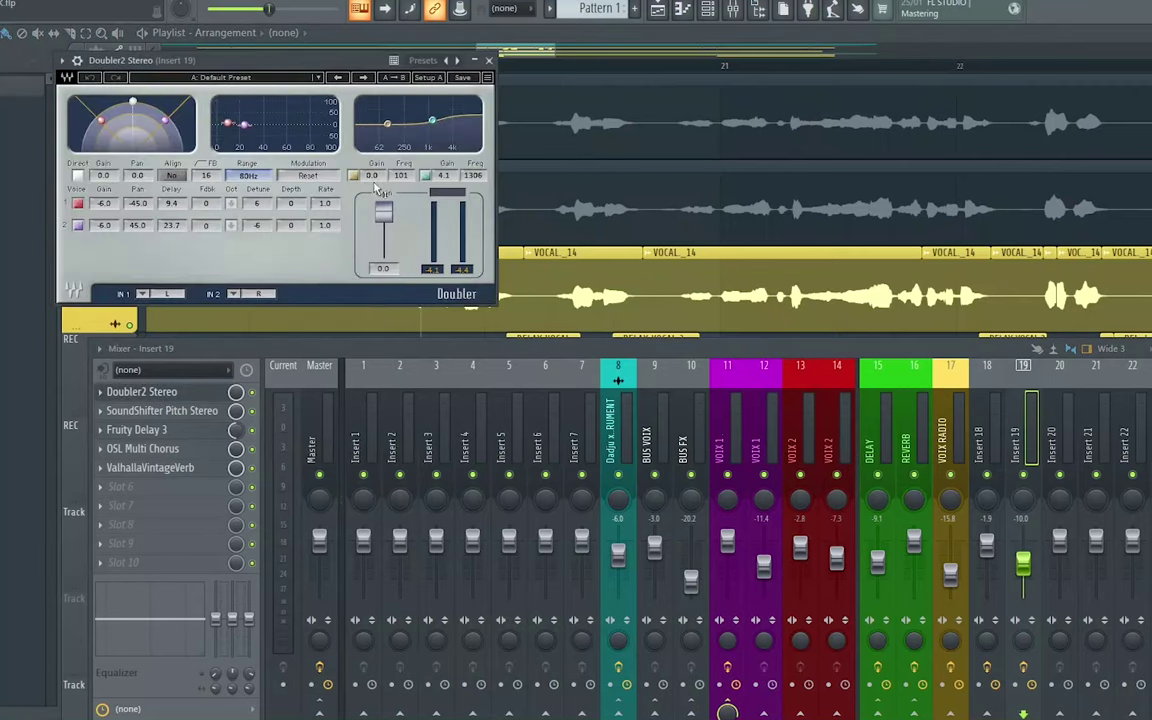
left_click(172, 413)
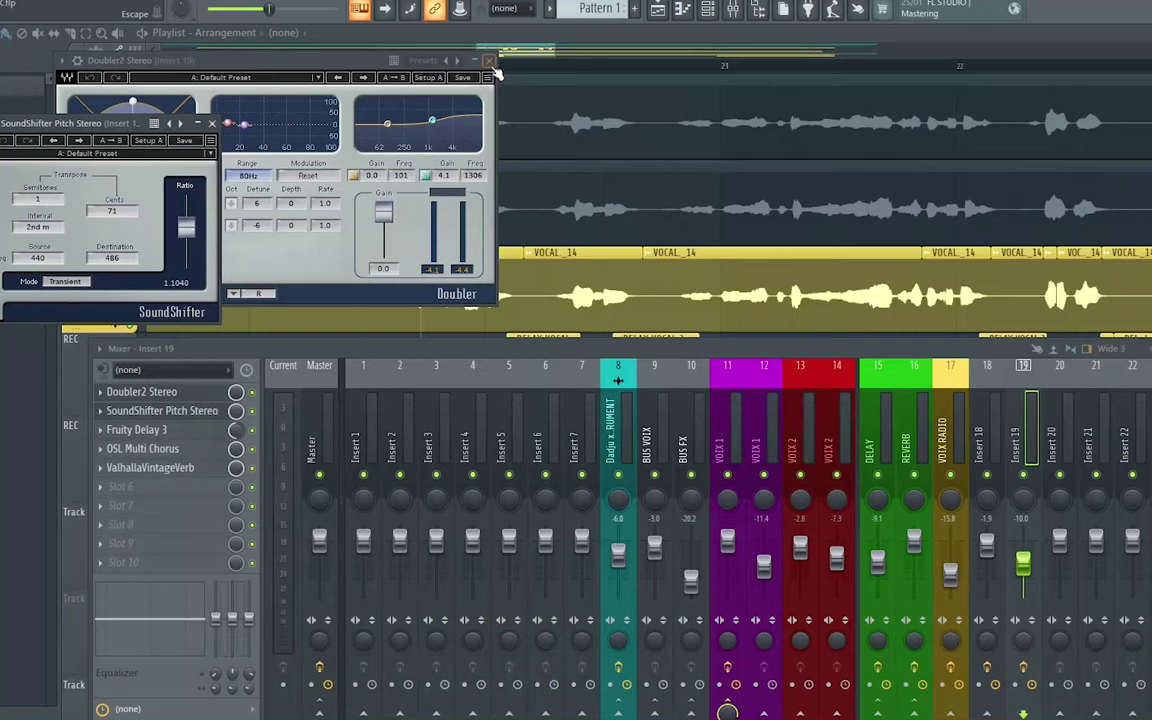
left_click(160, 431)
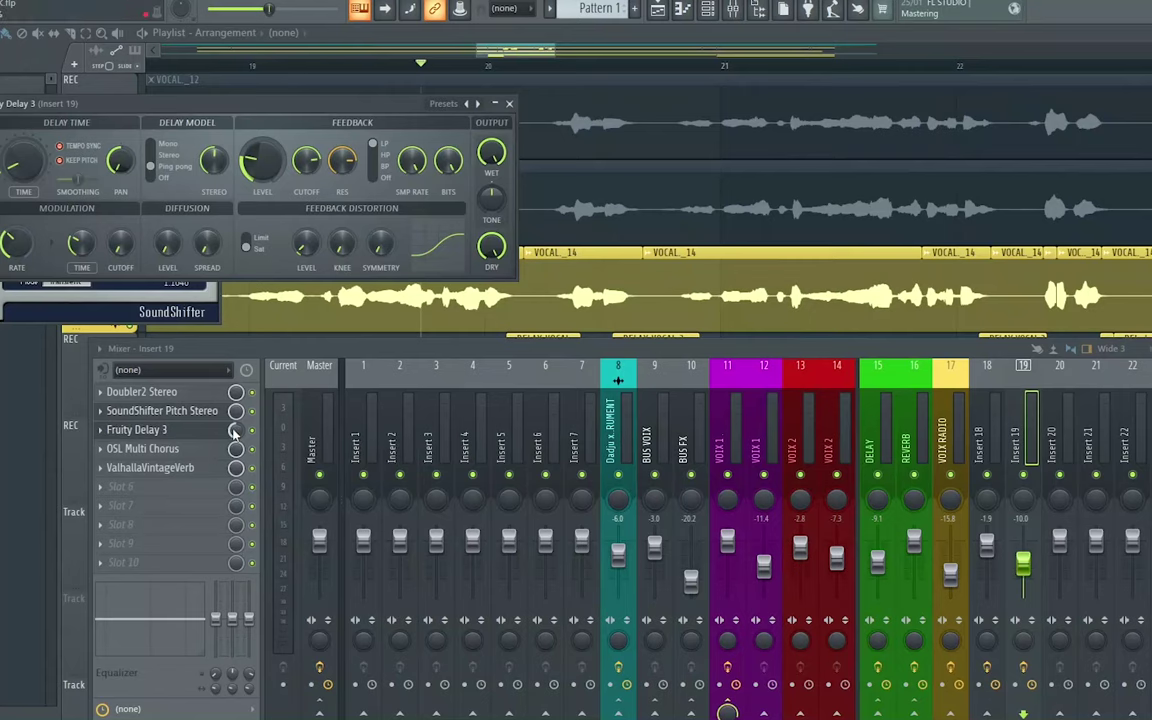
left_click_drag(307, 356, 256, 384)
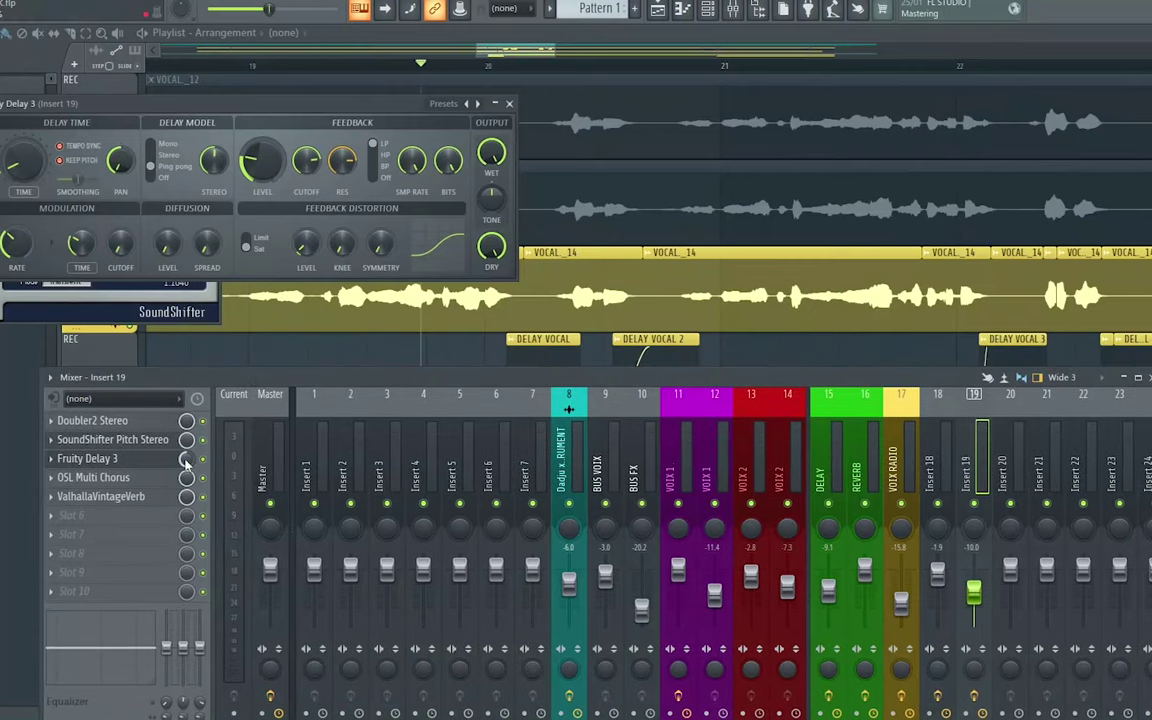
- View the effect chain of mixer track Insert 18 and return to Insert 19
left_click_drag(573, 395, 569, 435)
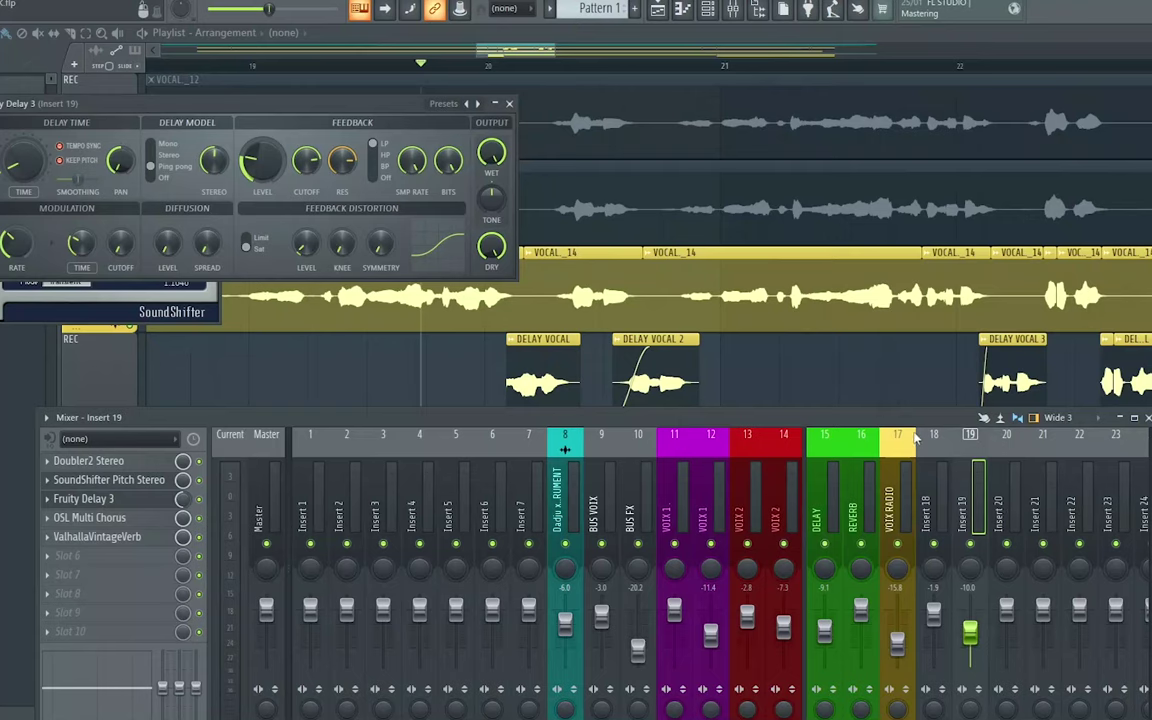
left_click_drag(907, 422, 918, 333)
left_click(946, 424)
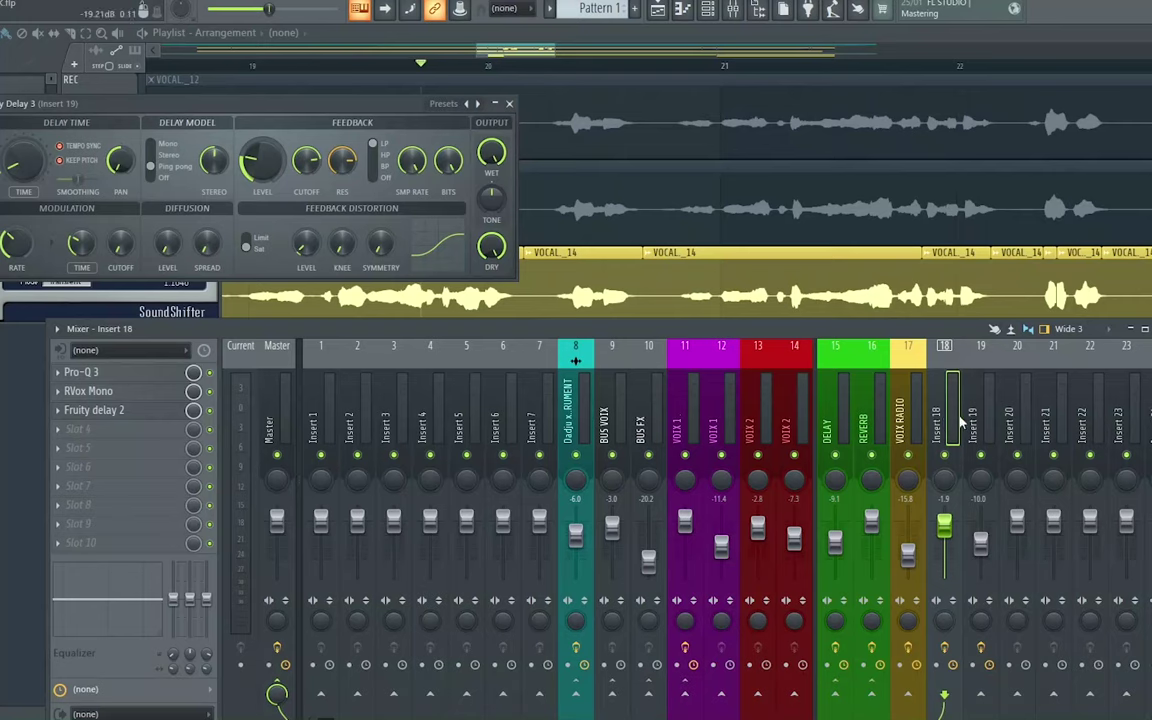
left_click(983, 424)
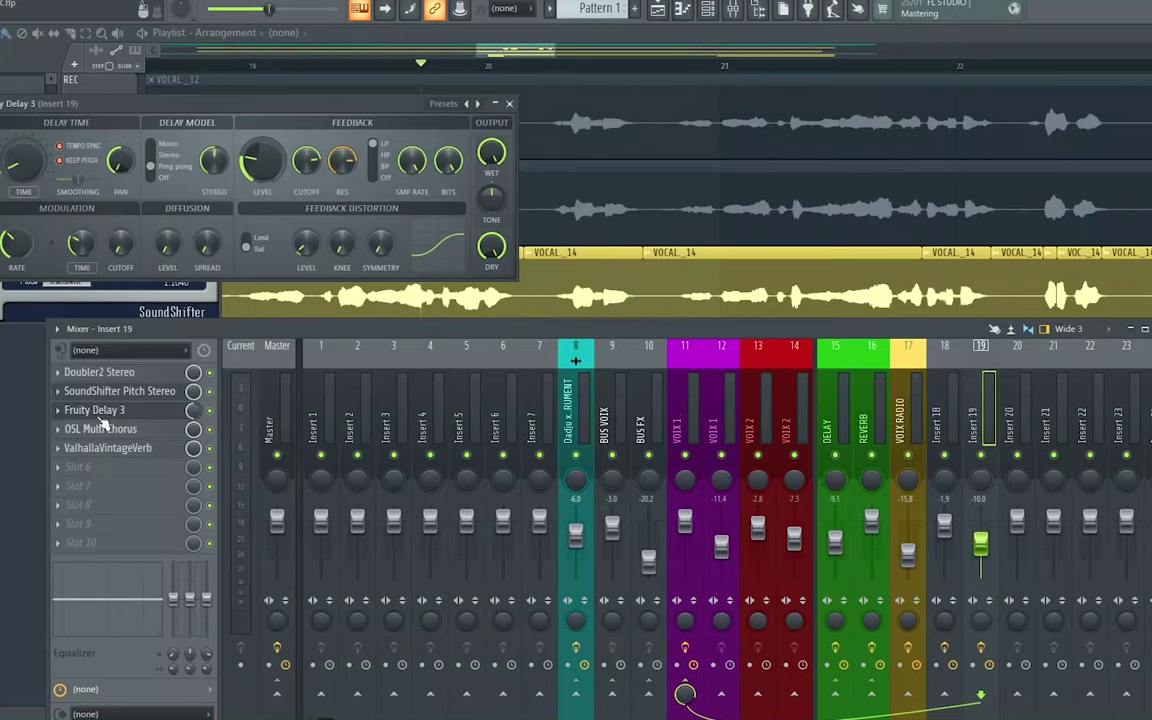
- Examine the OSL Multi Chorus settings on Insert 19 and close the open effect windows
left_click_drag(465, 329, 473, 443)
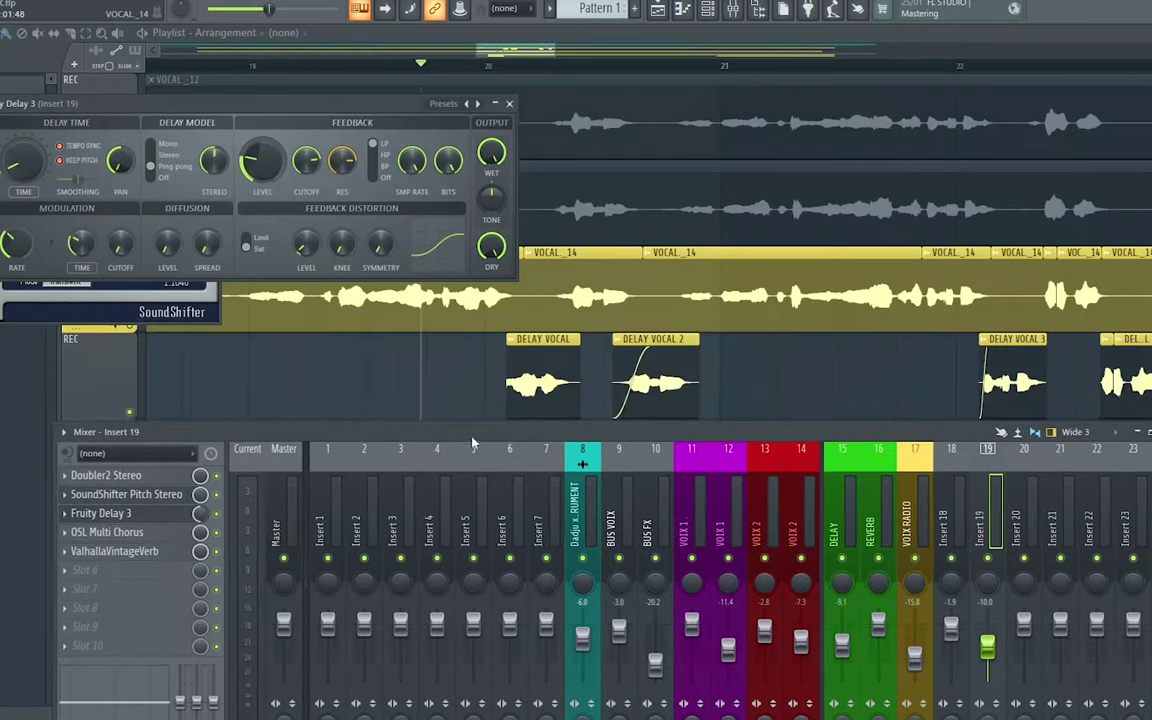
left_click(118, 533)
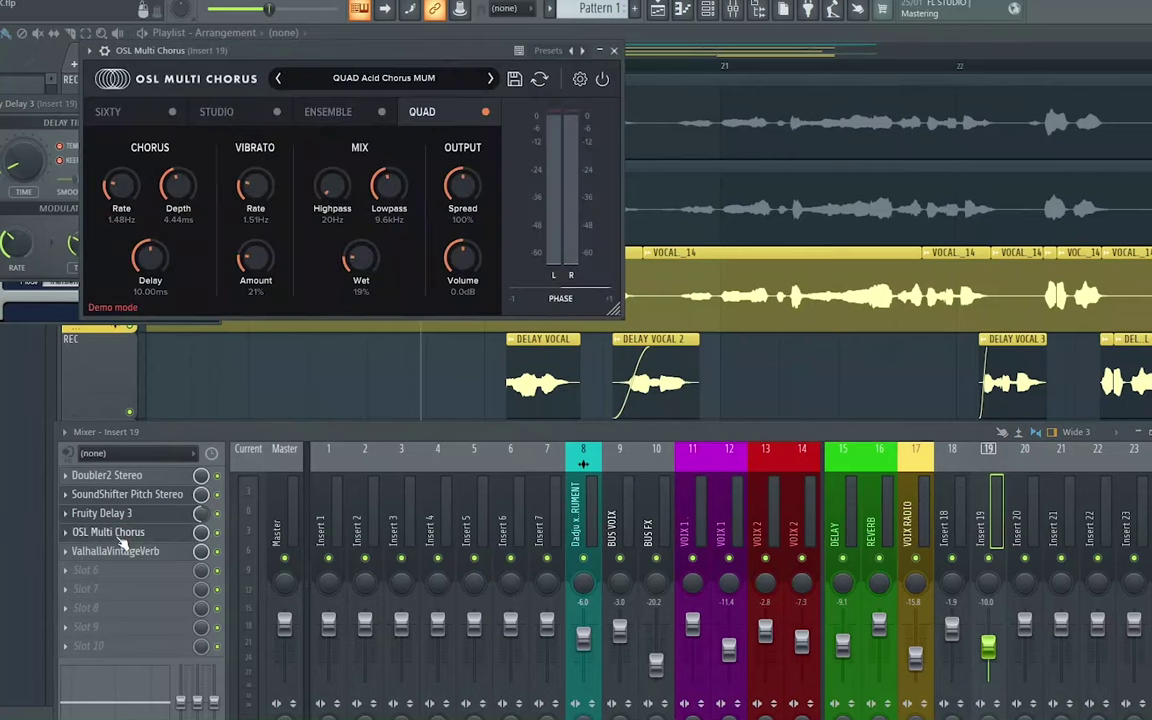
left_click_drag(328, 52, 381, 130)
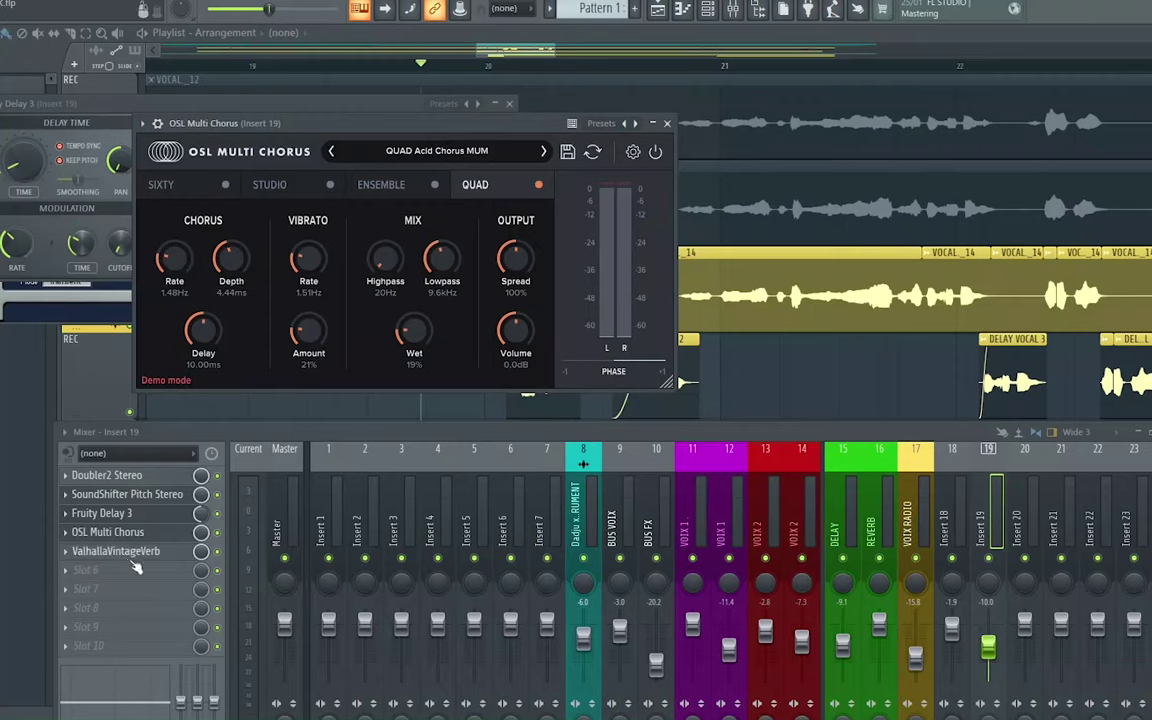
left_click(667, 123)
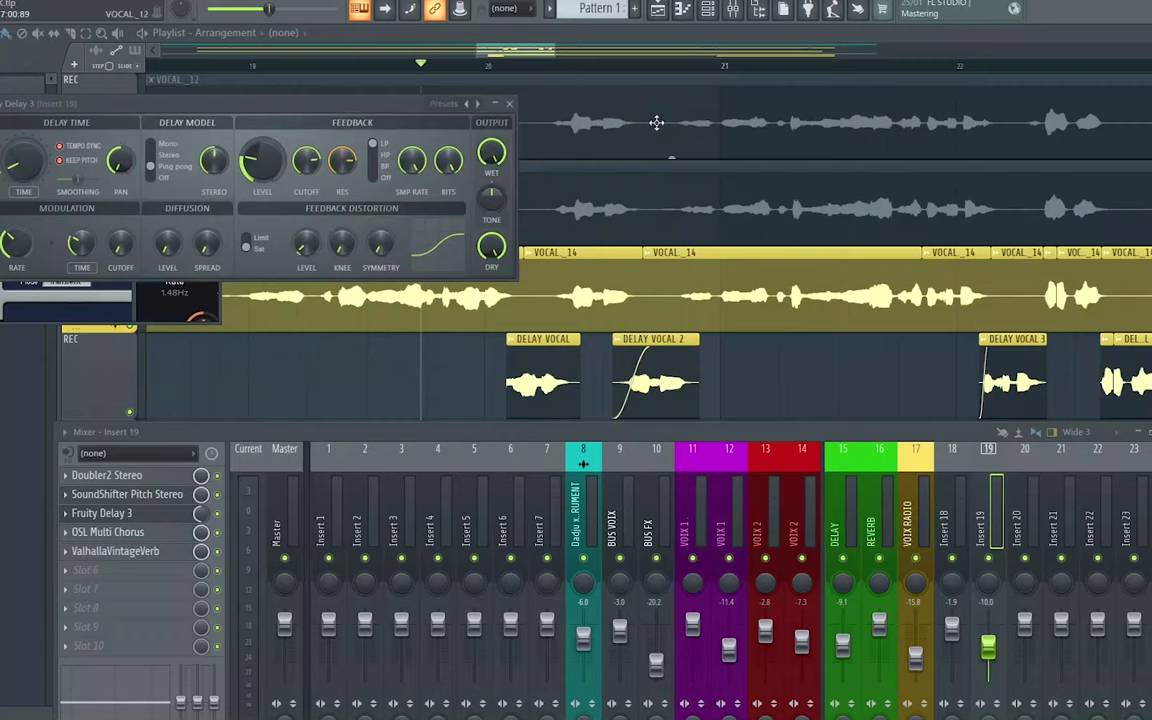
left_click(509, 103)
left_click(211, 123)
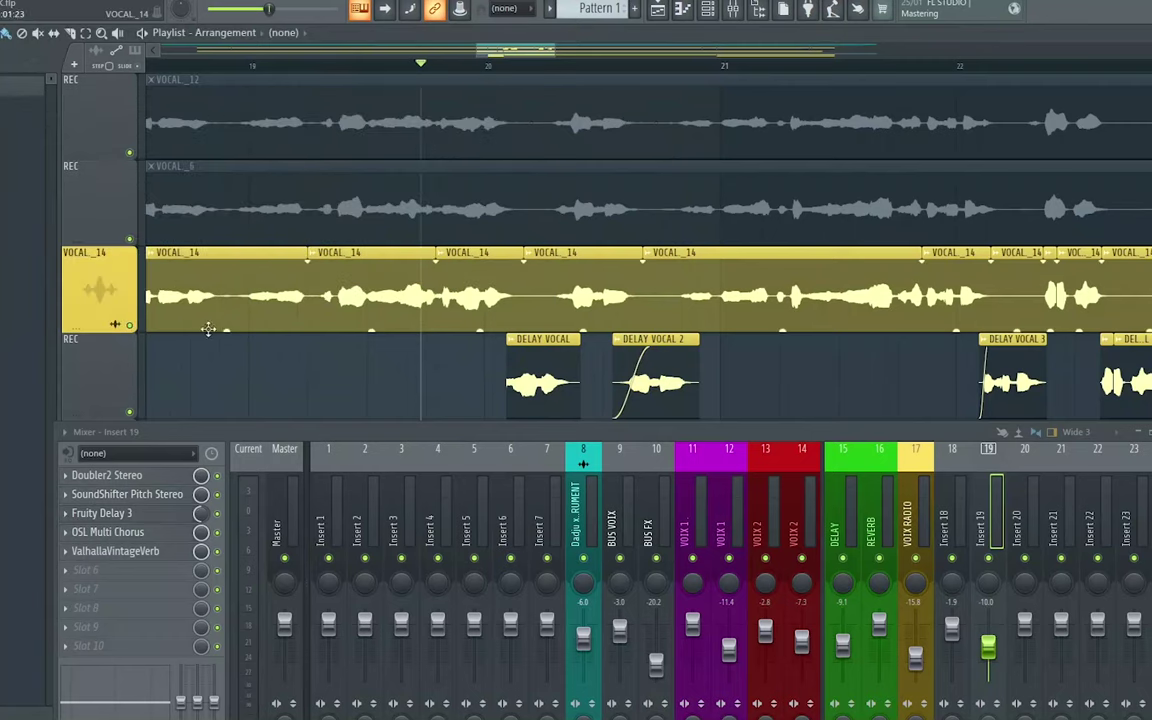
- Mute the VOCAL_14 track and play from just before bar 20 to hear the voix radio and delay clips without it
left_click(129, 325)
scroll(244, 296, "up", 1)
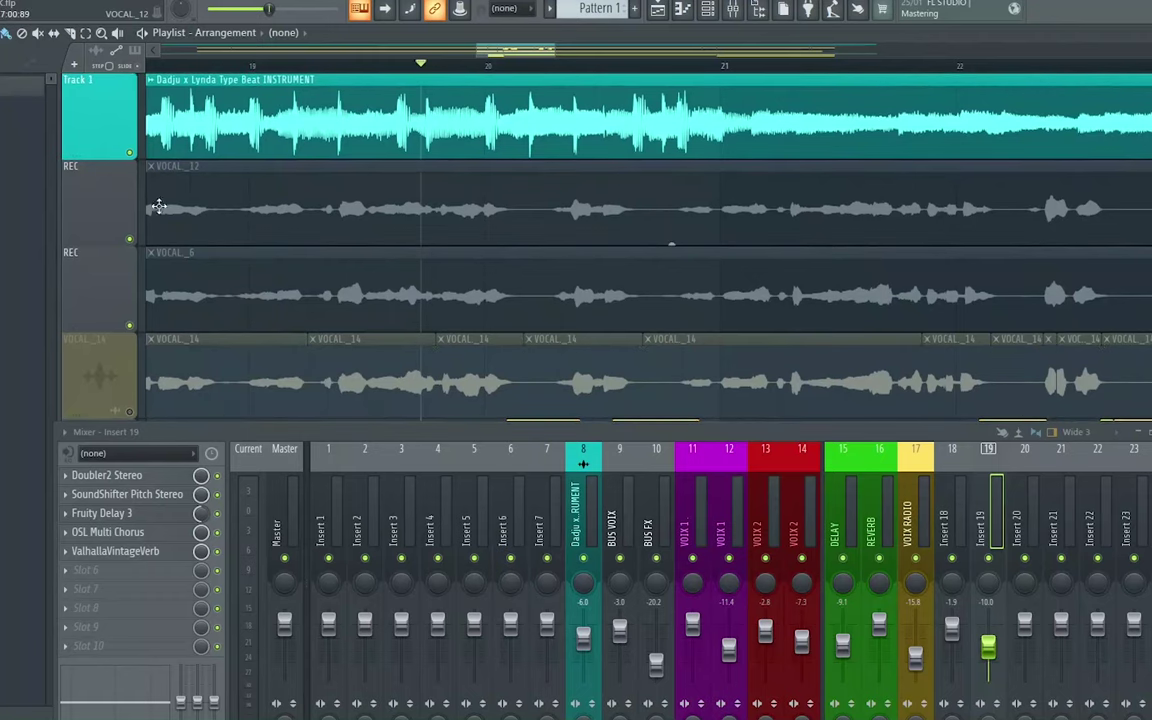
scroll(352, 254, "down", 3)
key("space")
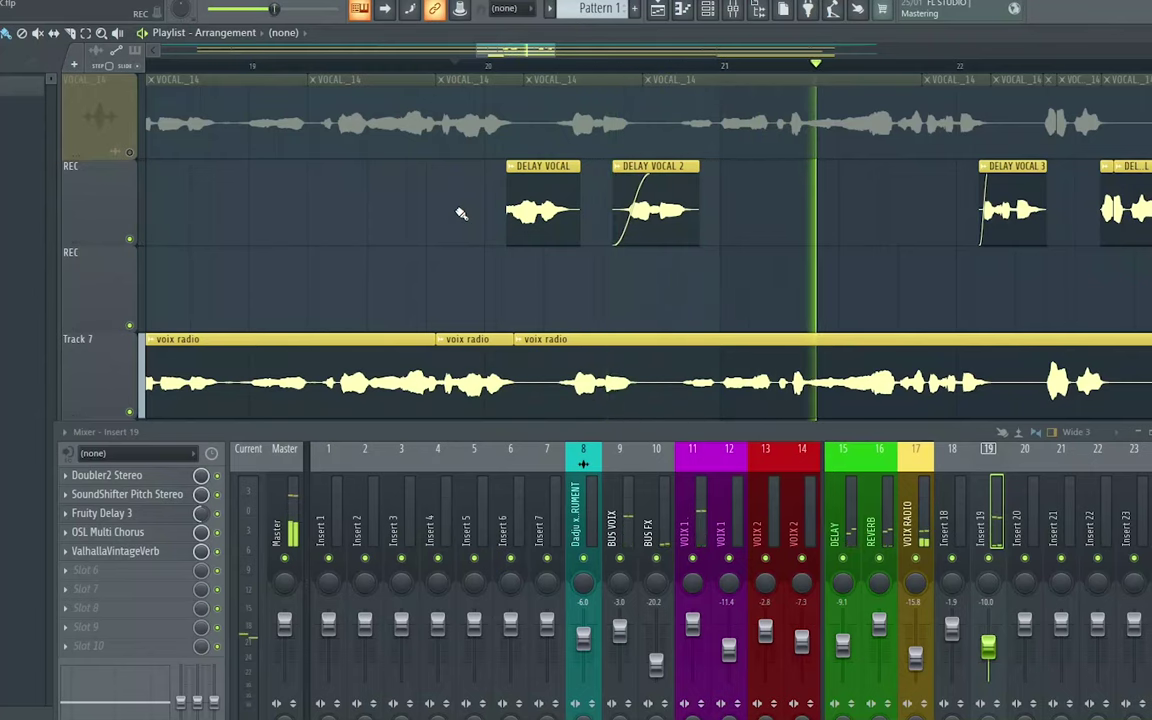
scroll(577, 68, "down", 2)
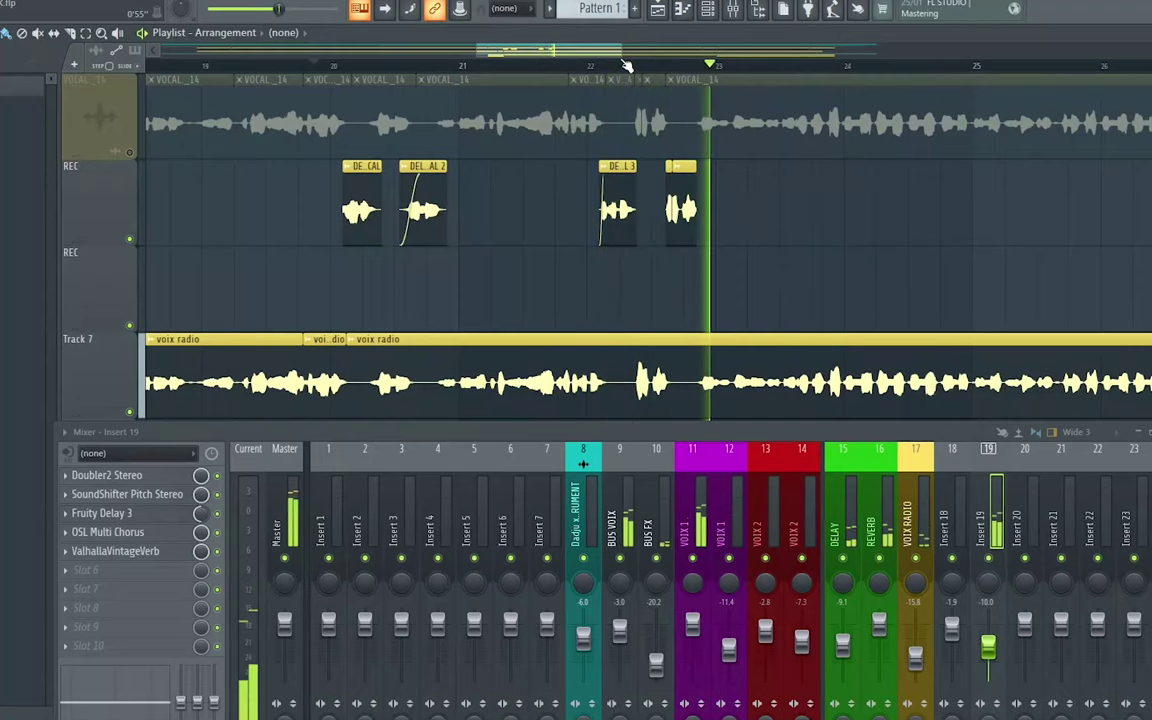
key("space")
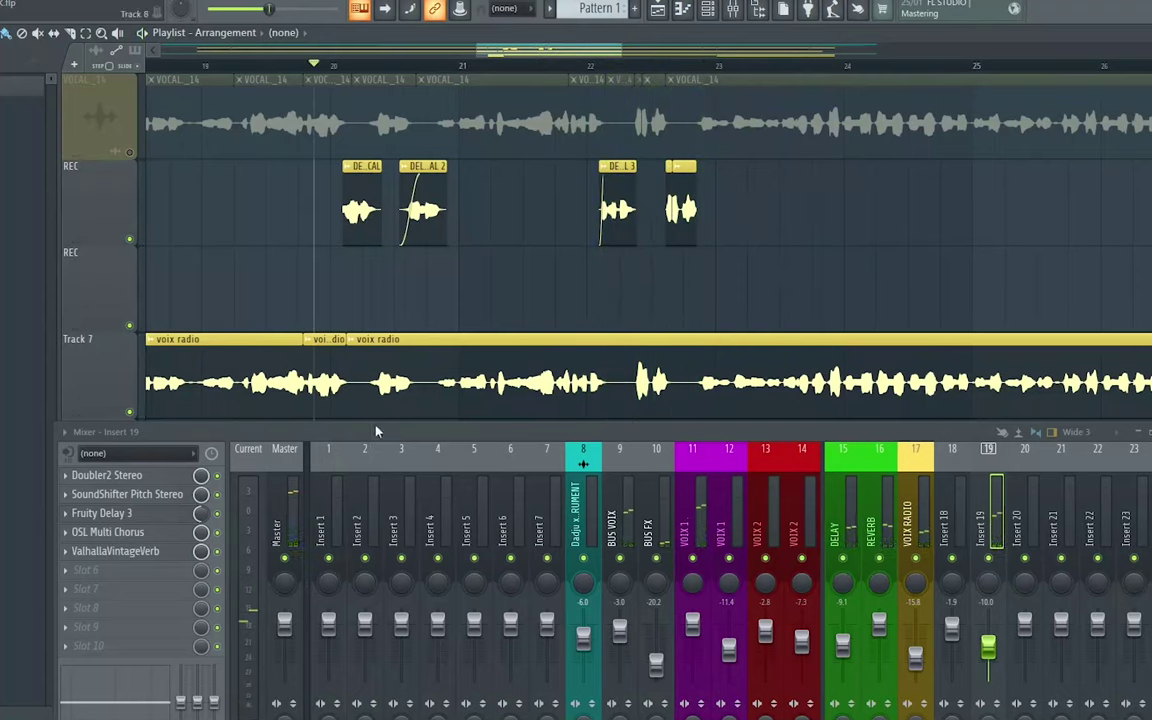
- View the VOIX RADIO mixer track's effect chain and unmute the VOCAL_14 track
left_click(918, 518)
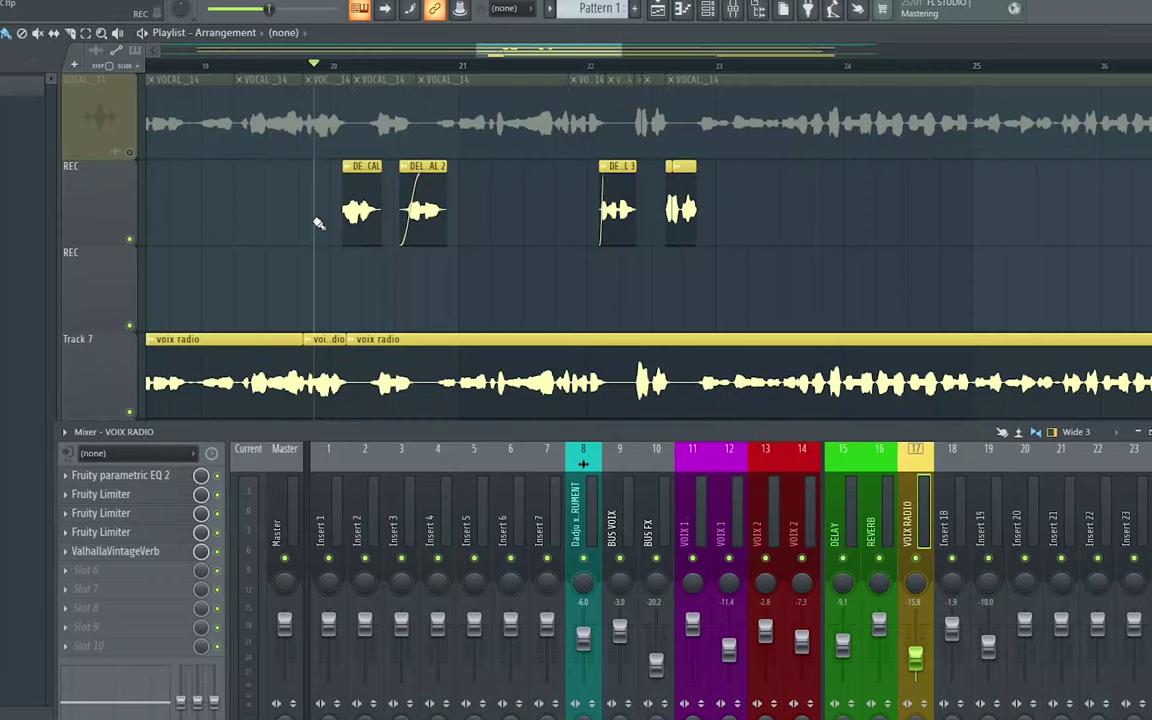
left_click_drag(622, 52, 575, 52)
left_click(130, 154)
scroll(386, 239, "up", 2)
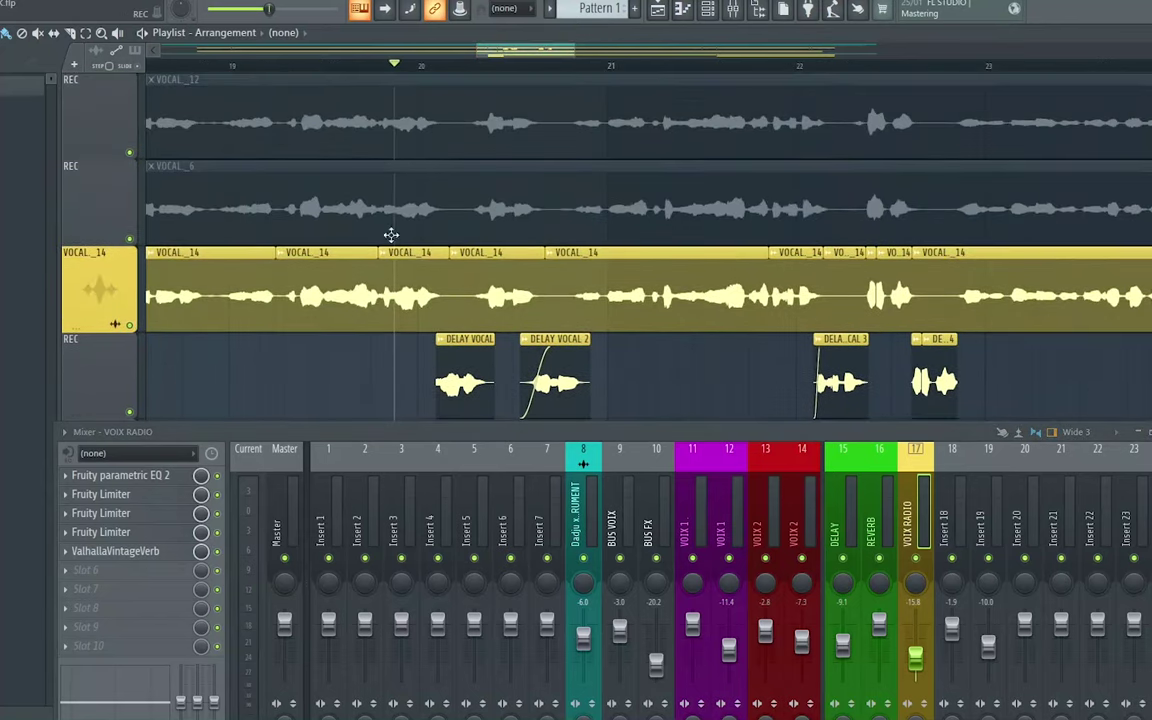
scroll(671, 244, "down", 2)
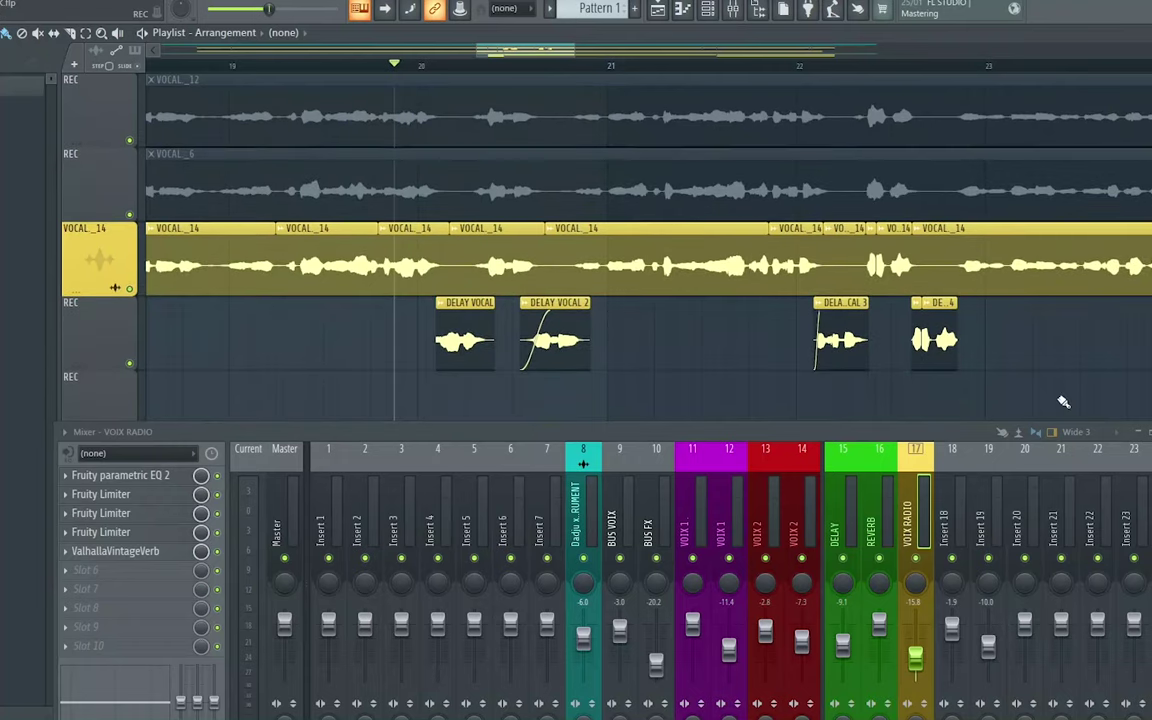
- Play from just before bar 20 with Fruity Delay 3 bypassed on Insert 19, and re-enable the effect
left_click(988, 500)
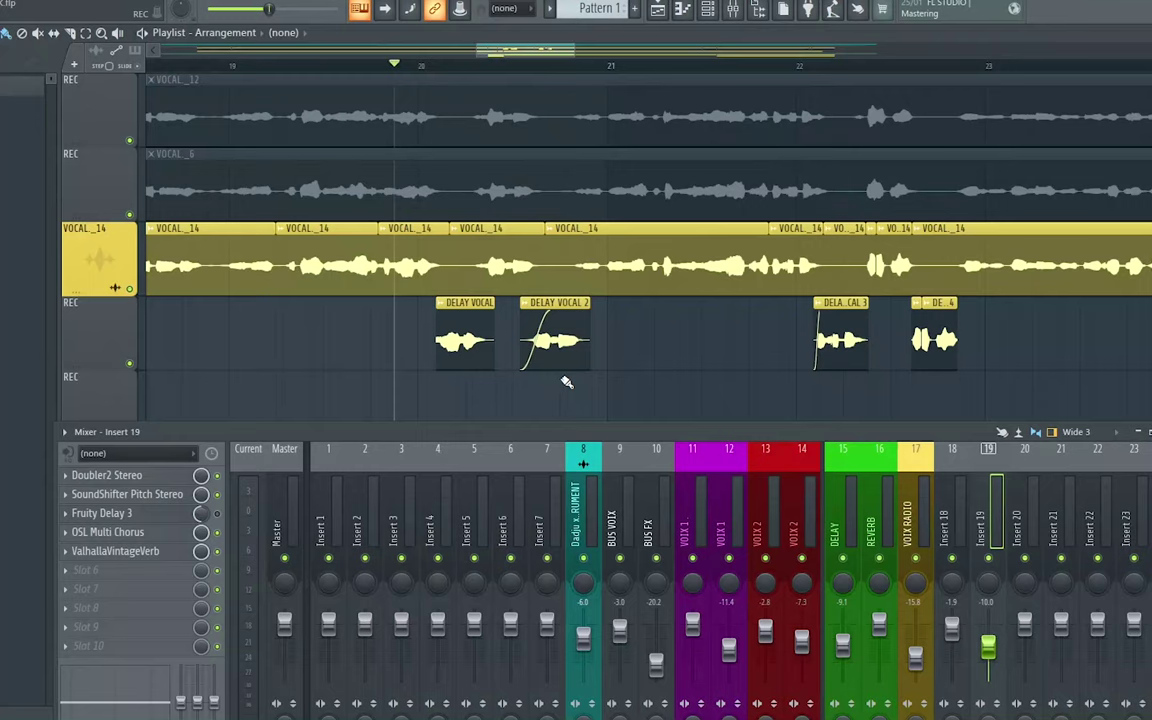
key("space")
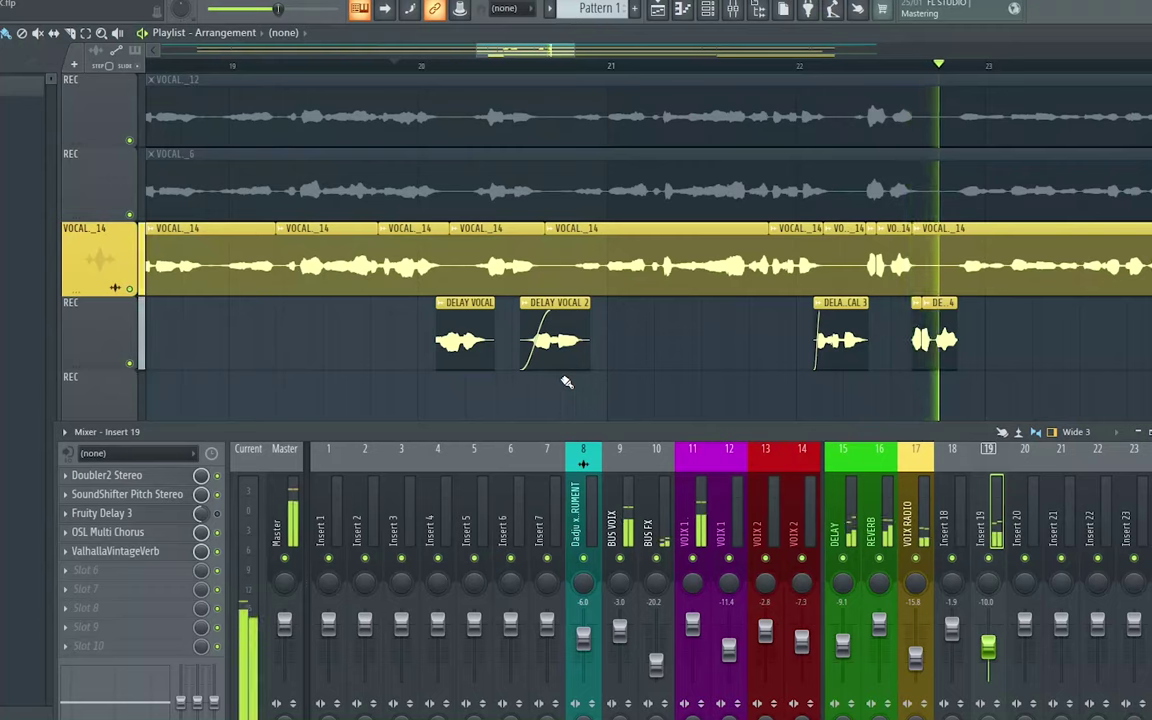
key("space")
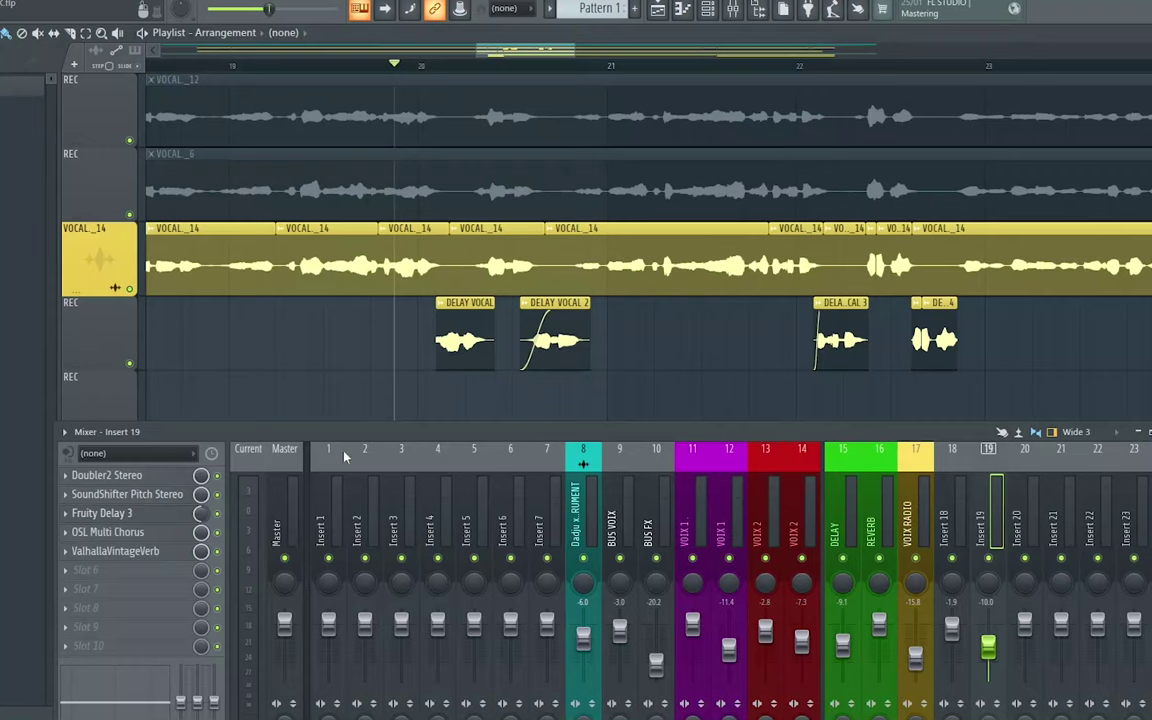
left_click_drag(390, 433, 338, 424)
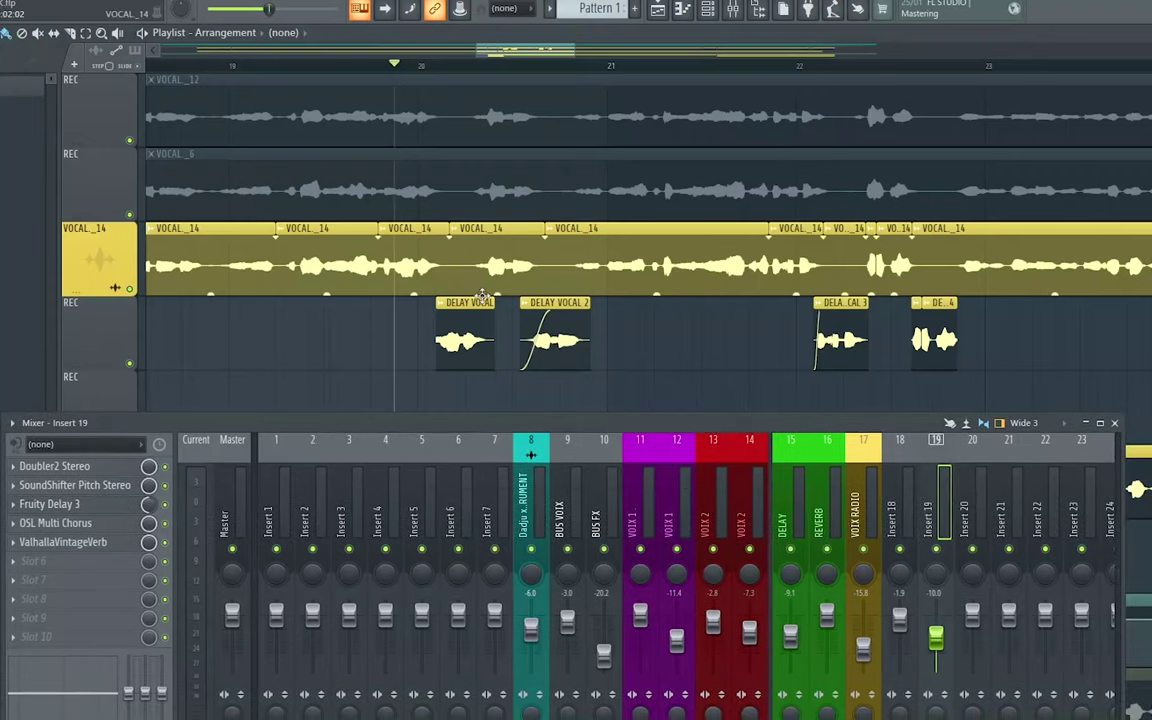
scroll(663, 278, "down", 2)
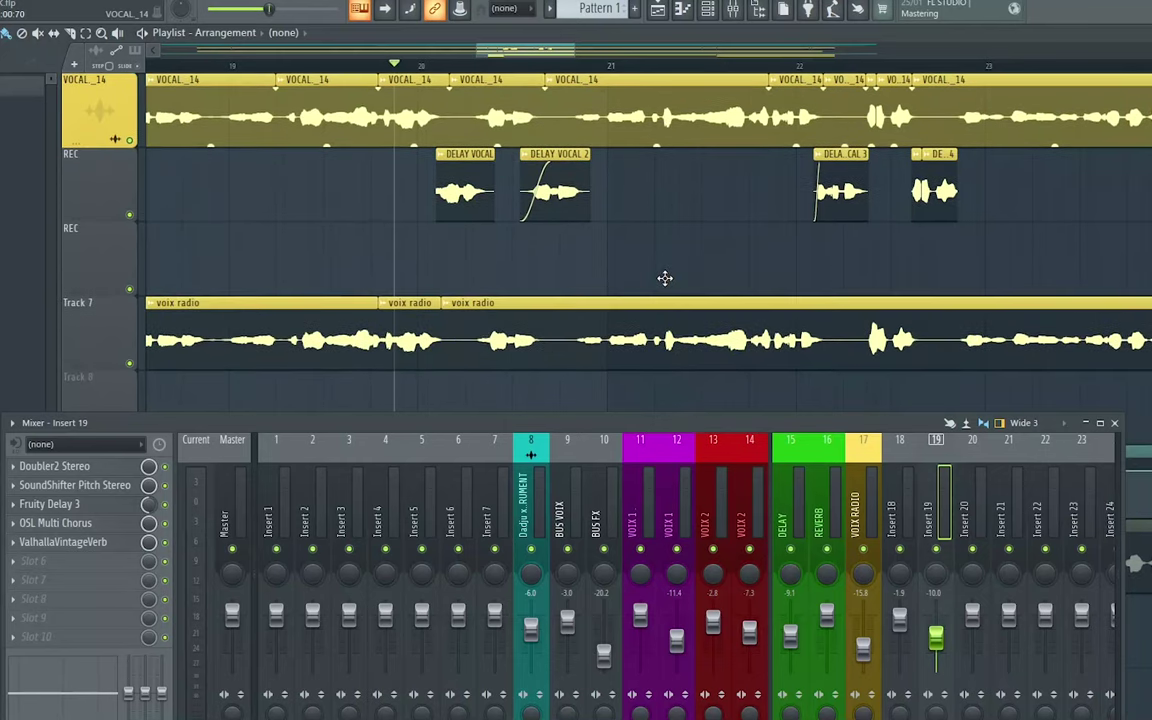